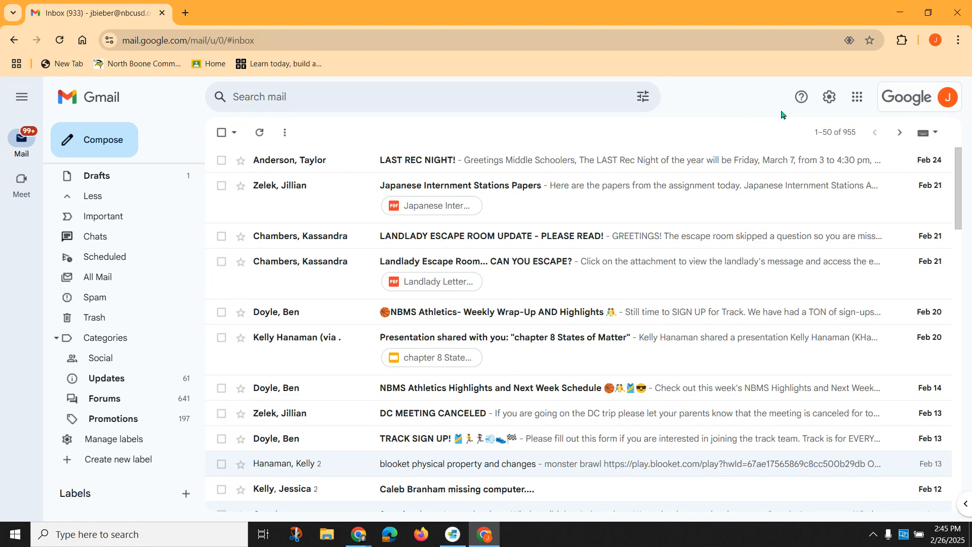
# Start a new mail filter in the full settings for messages from the teacher's e-mail address and continue to its actions.
pyautogui.click(829, 98)
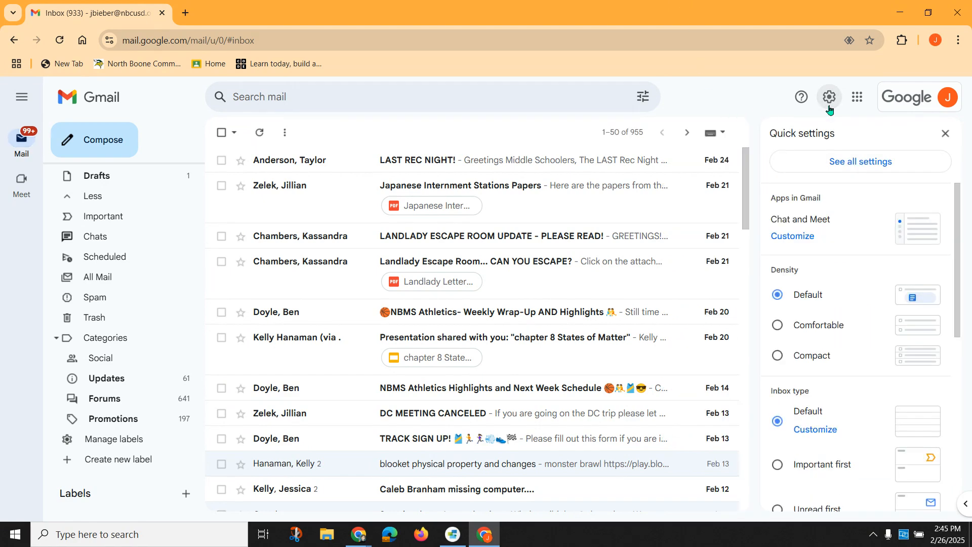
pyautogui.click(923, 163)
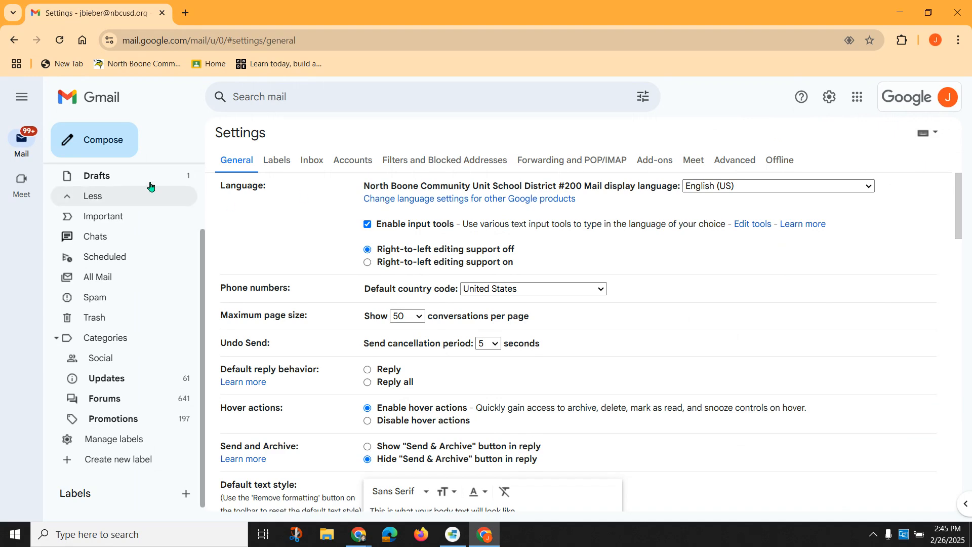
pyautogui.click(445, 162)
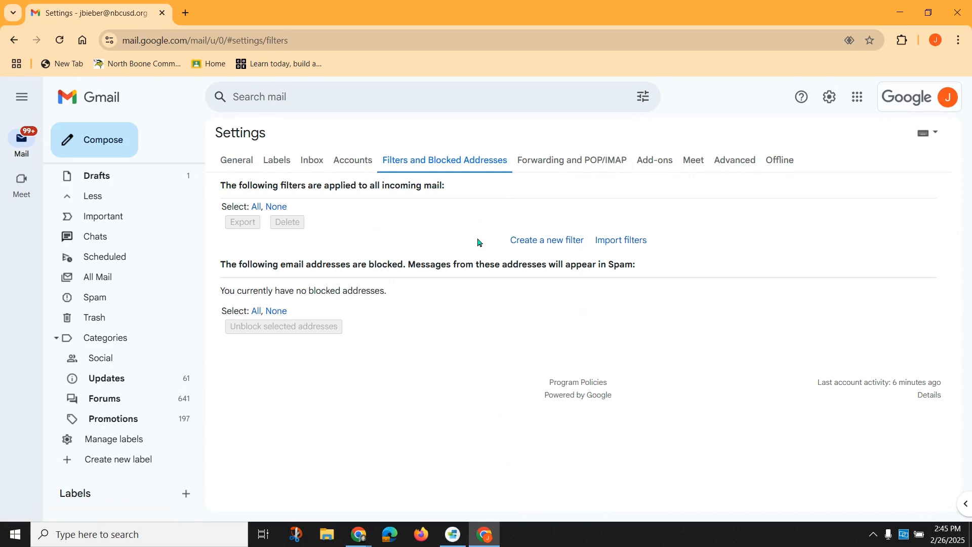
pyautogui.click(537, 242)
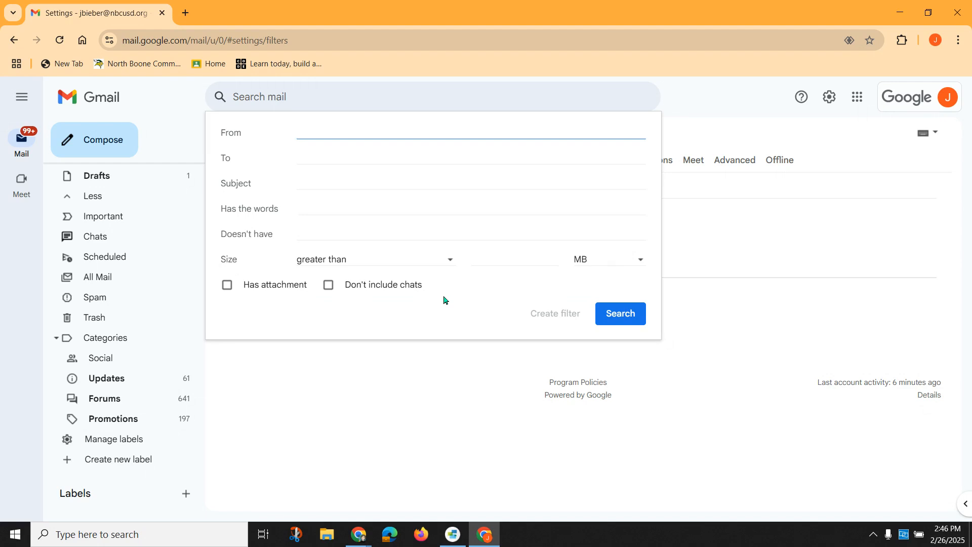
pyautogui.write('kass')
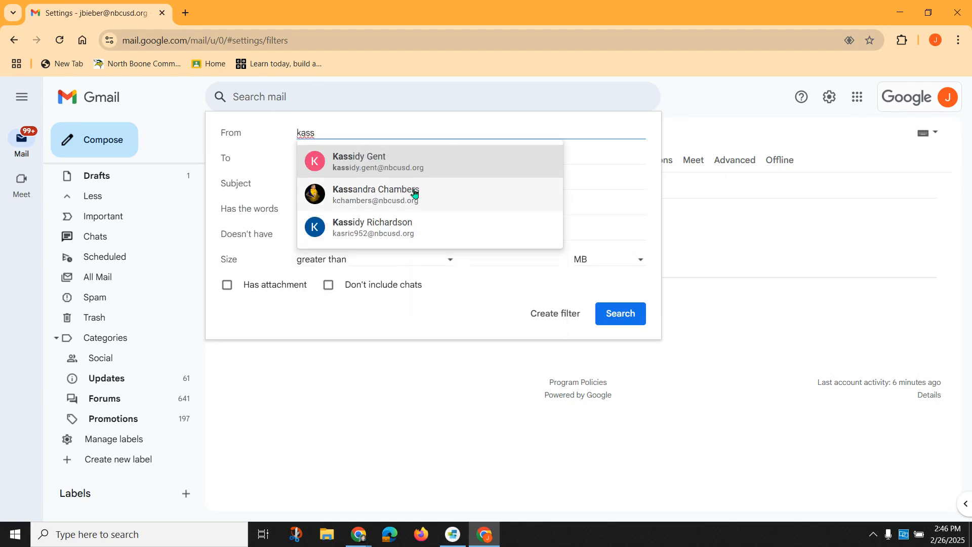
pyautogui.click(414, 191)
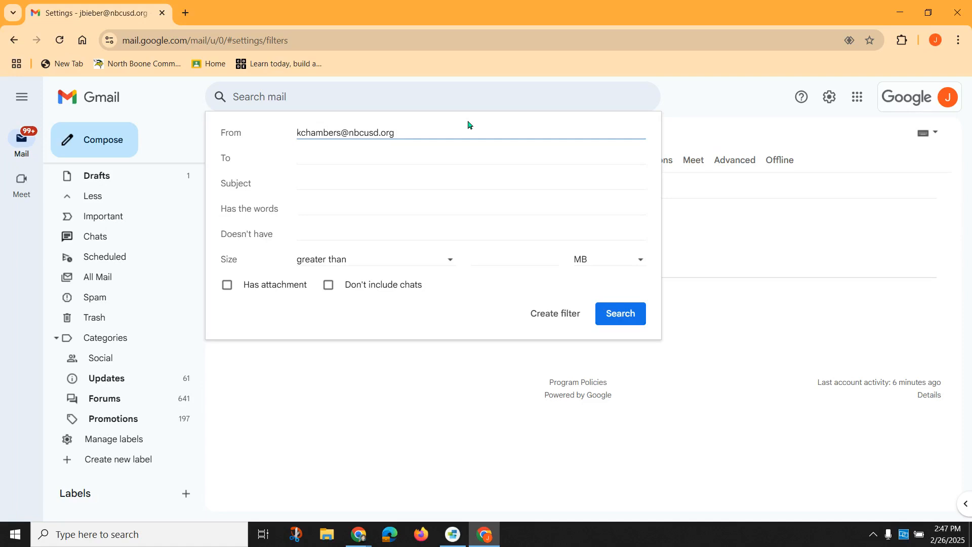
pyautogui.click(540, 313)
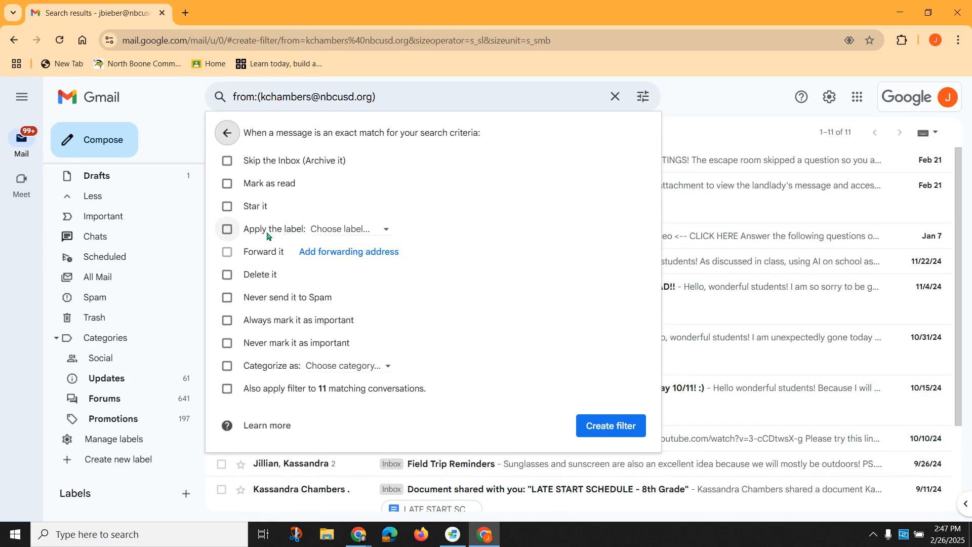
# Create the filter so it skips the inbox and applies a new label "Homeroom", including to existing matching conversations.
pyautogui.click(227, 162)
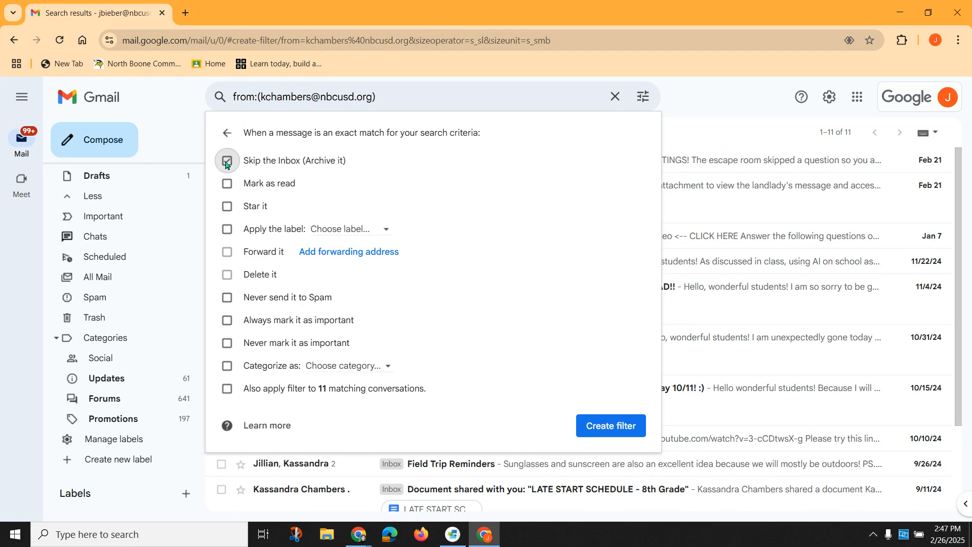
pyautogui.click(228, 231)
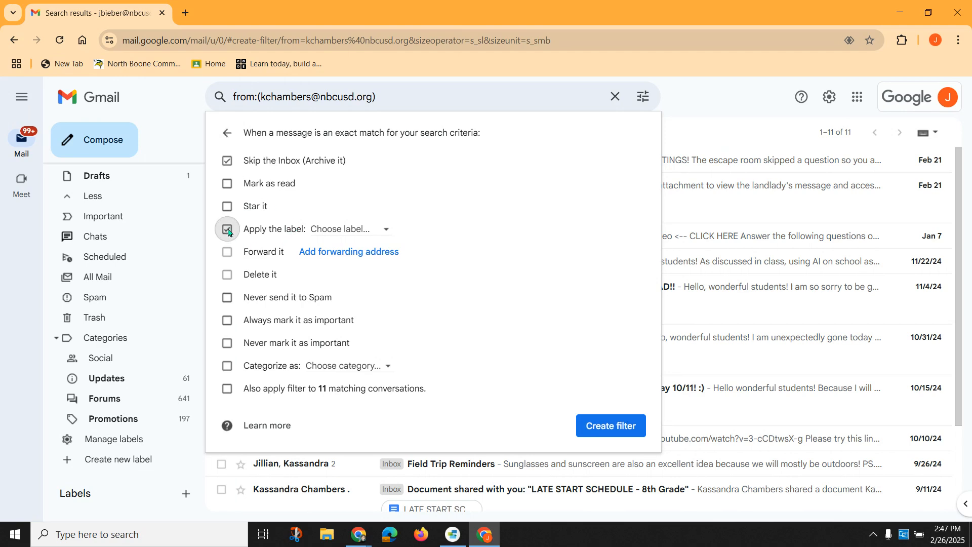
pyautogui.click(380, 233)
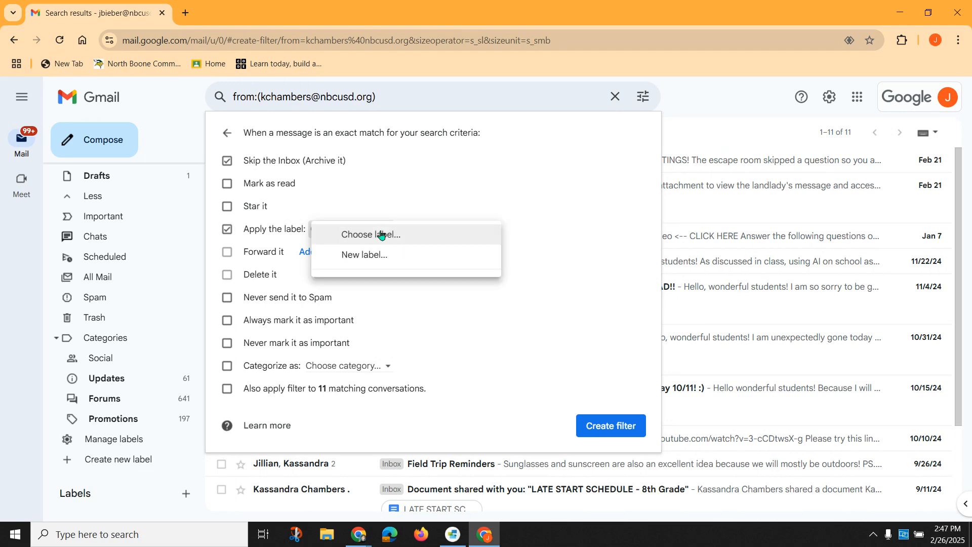
pyautogui.click(383, 258)
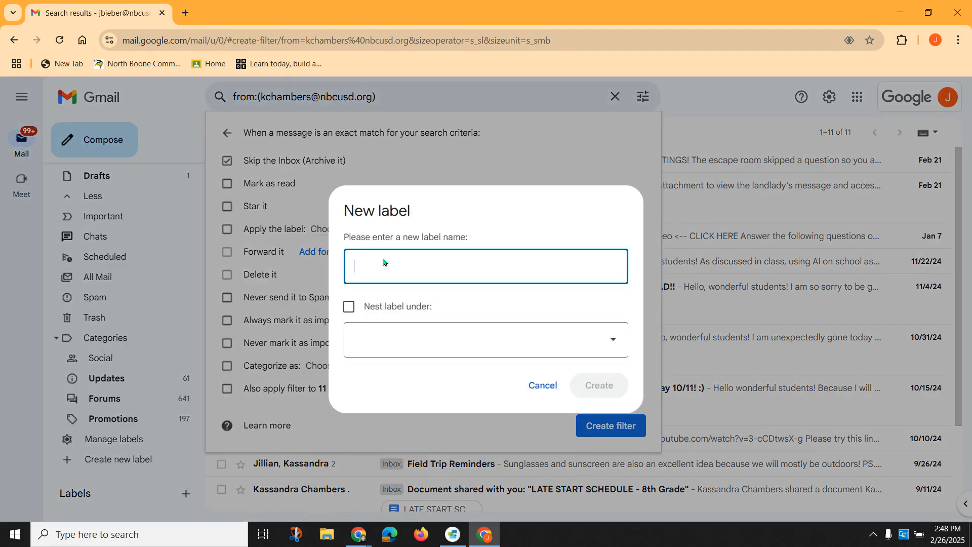
pyautogui.write('Homeroom')
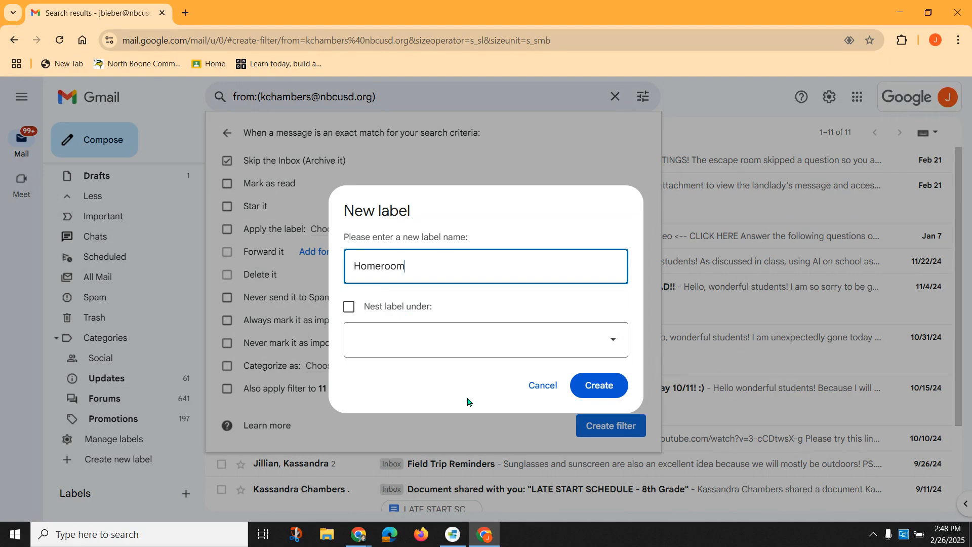
pyautogui.click(601, 387)
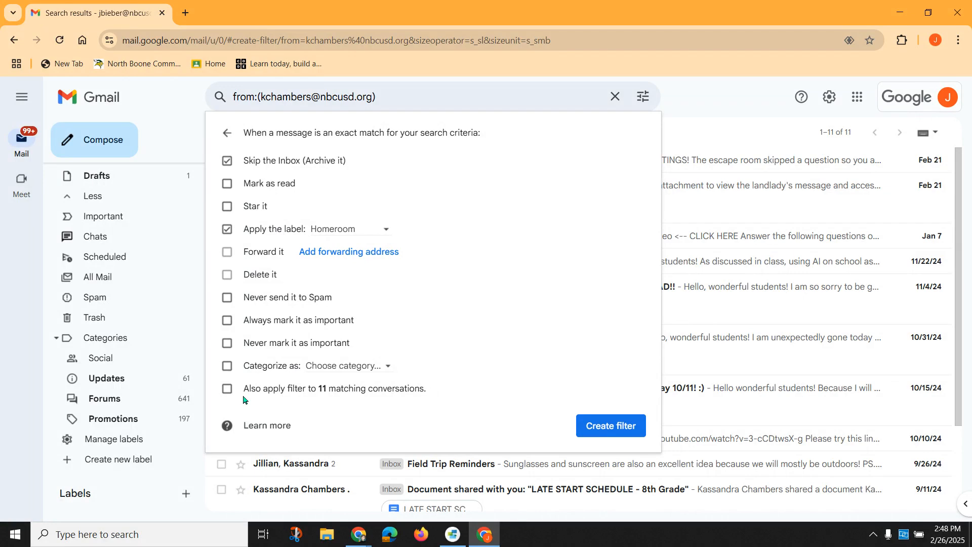
pyautogui.click(226, 389)
pyautogui.click(618, 429)
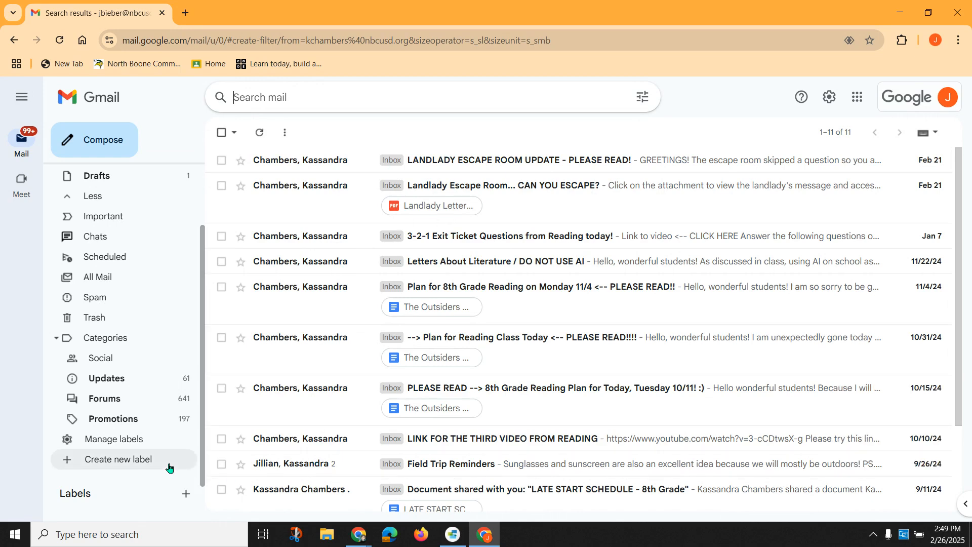
# Find the new label in the sidebar, then open the inbox and look through it for messages from the filtered sender.
pyautogui.scroll(-1, 170, 464)
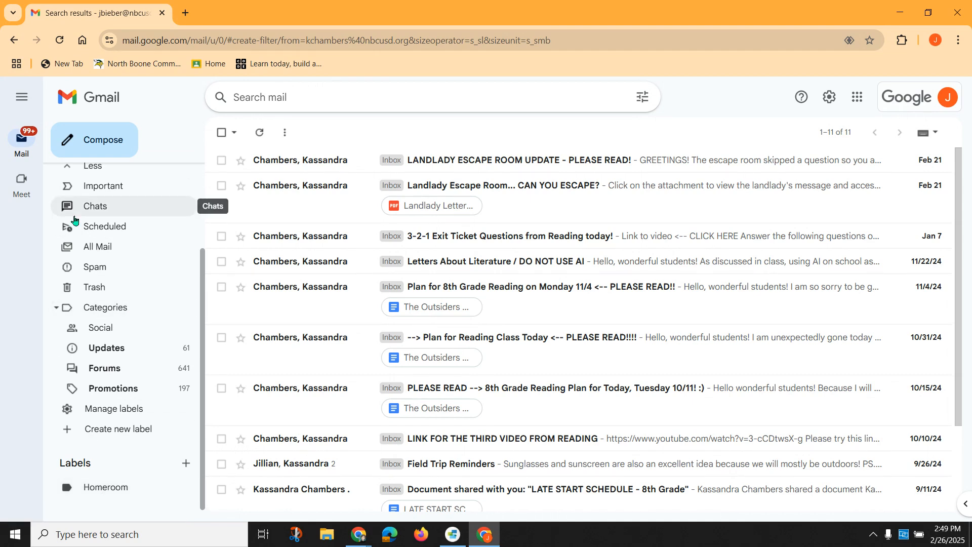
pyautogui.scroll(3, 88, 279)
pyautogui.click(95, 180)
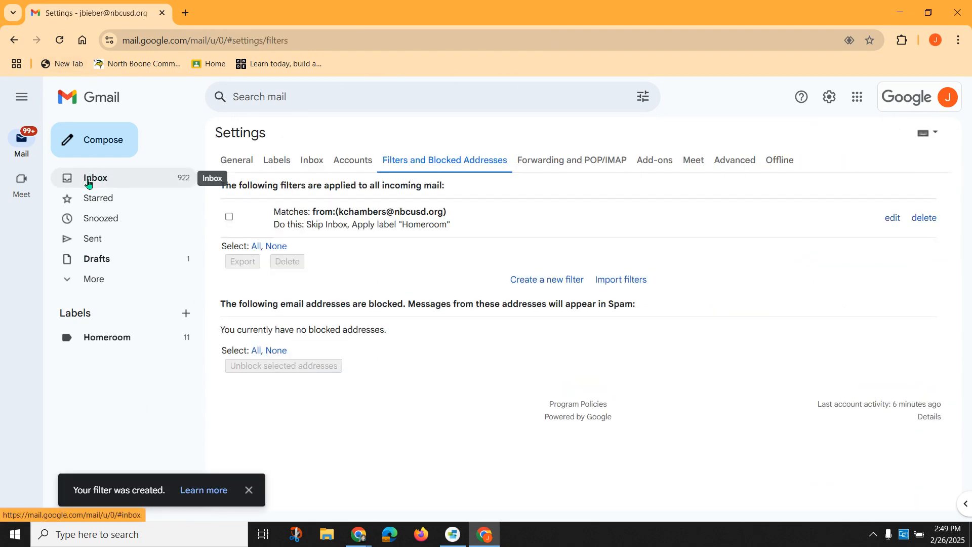
pyautogui.click(88, 183)
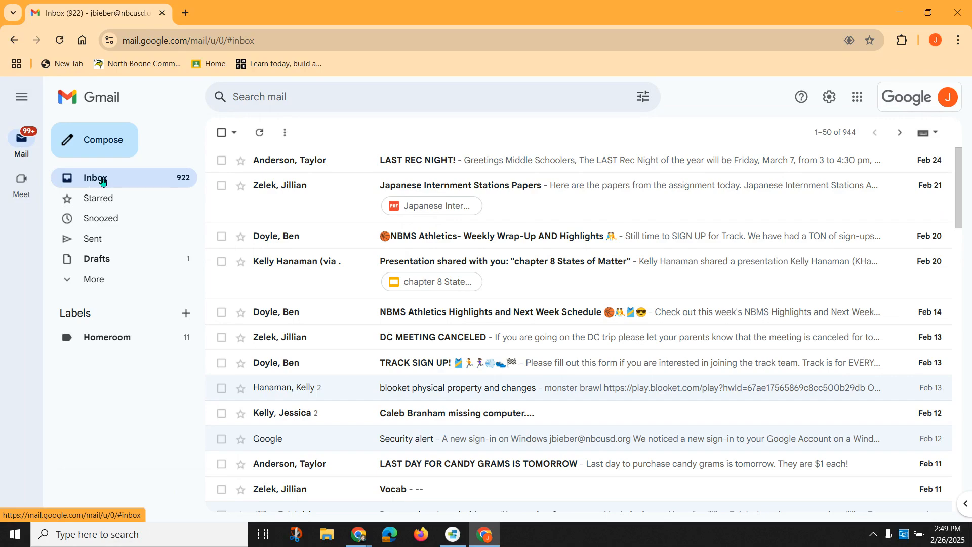
pyautogui.scroll(-4, 309, 350)
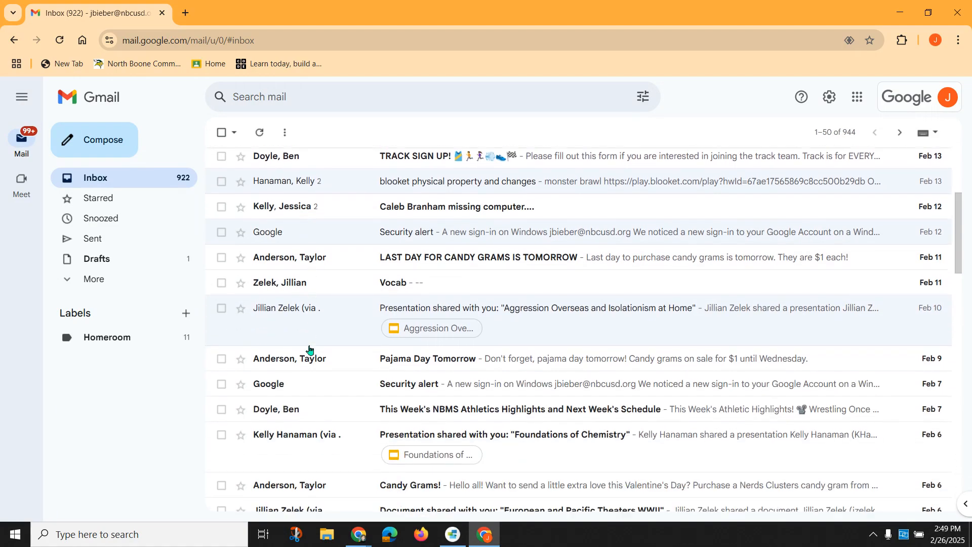
pyautogui.scroll(4, 309, 350)
pyautogui.scroll(-7, 310, 350)
pyautogui.scroll(-5, 309, 349)
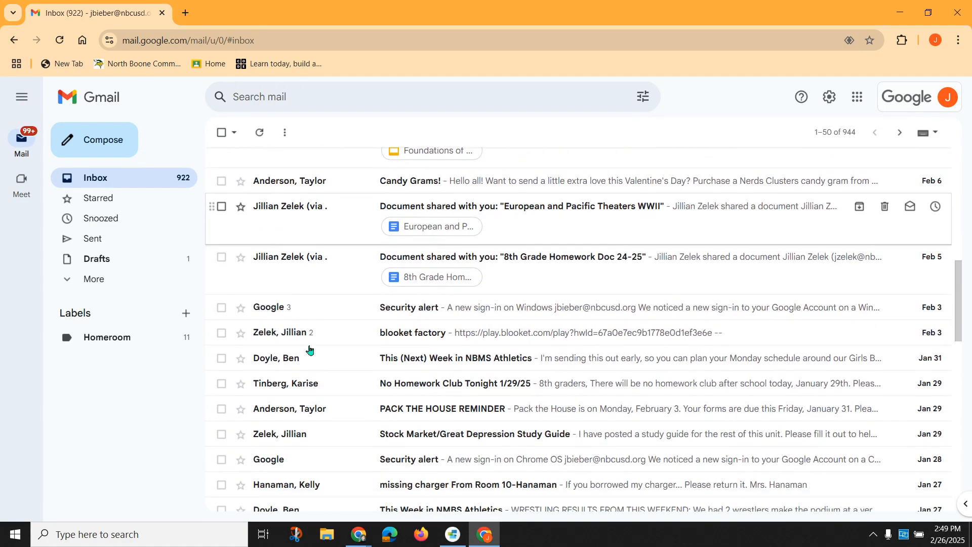
pyautogui.scroll(10, 310, 350)
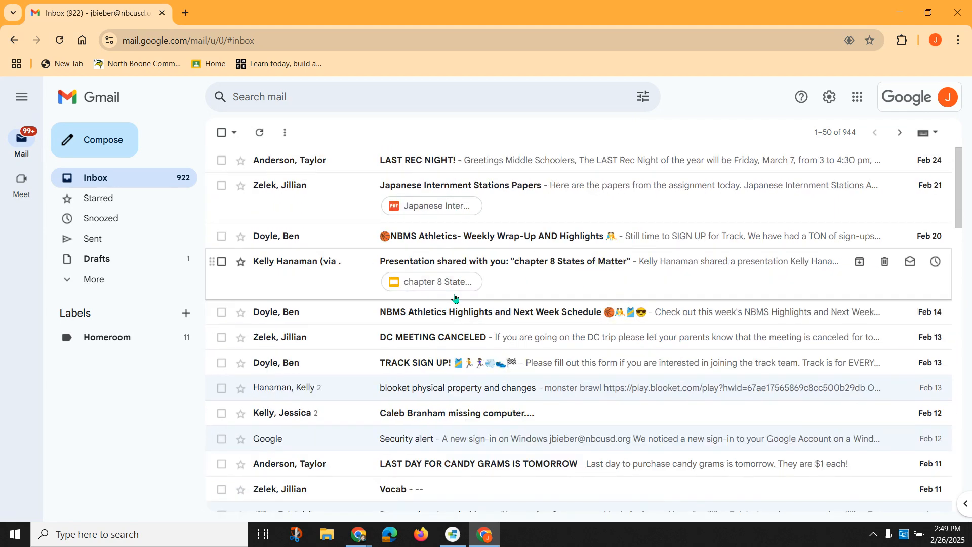
# Start a filter for messages like the Feb 12 Google "Security alert" in the inbox and continue to its actions.
pyautogui.scroll(-2, 455, 298)
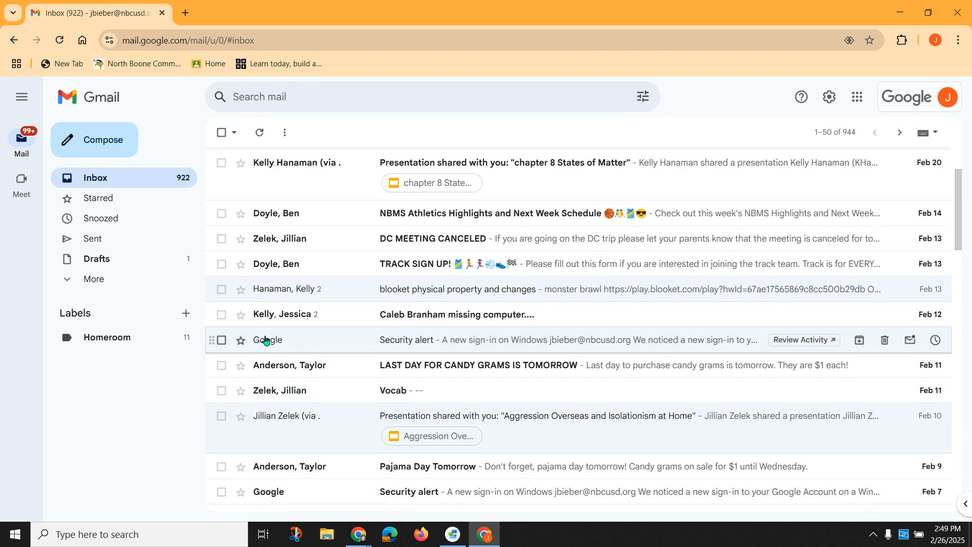
pyautogui.click(222, 342)
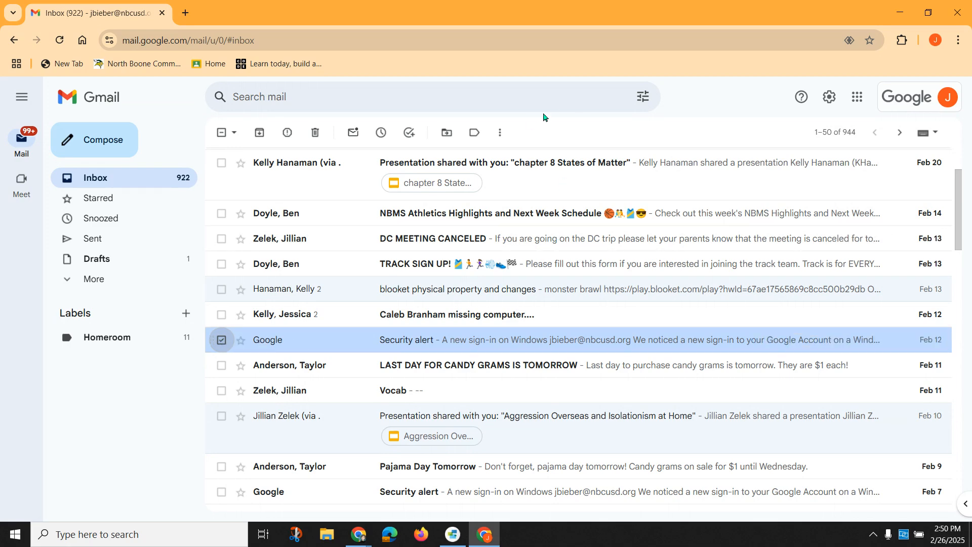
pyautogui.click(501, 135)
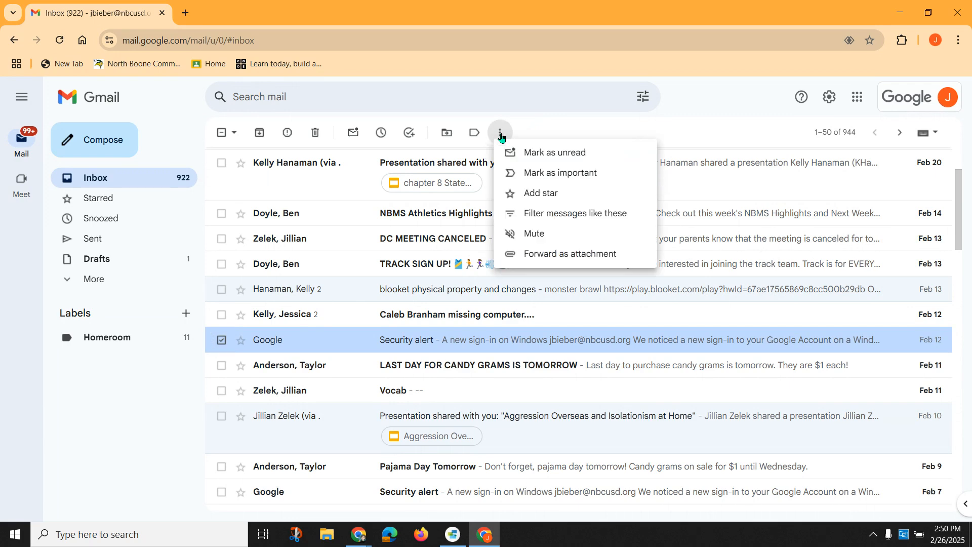
pyautogui.click(557, 217)
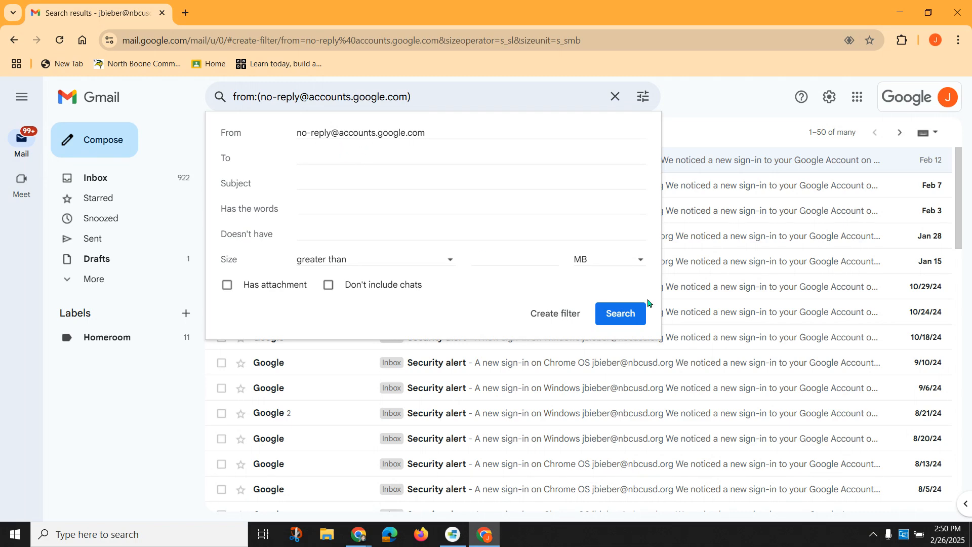
pyautogui.click(565, 316)
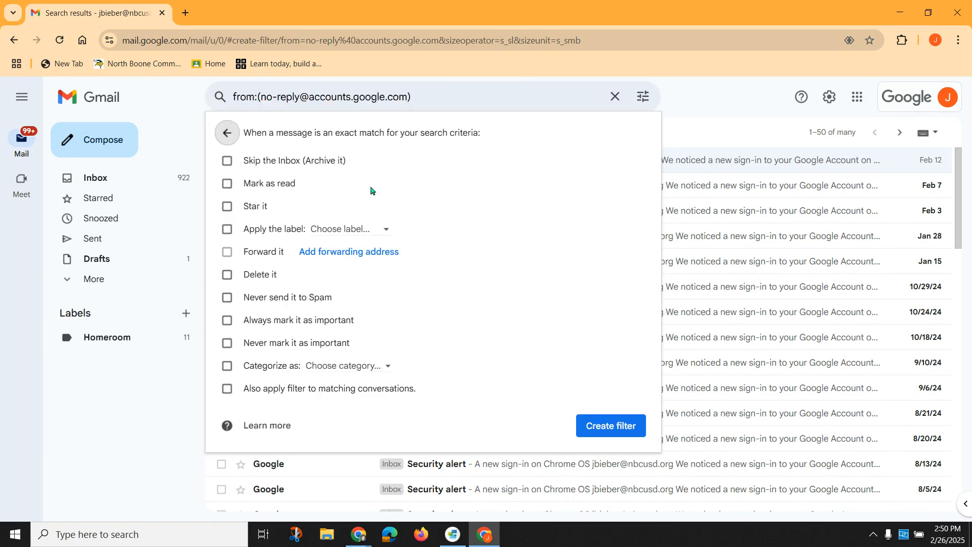
# Create the filter so it deletes the Google security alerts, including existing matching conversations.
pyautogui.click(229, 273)
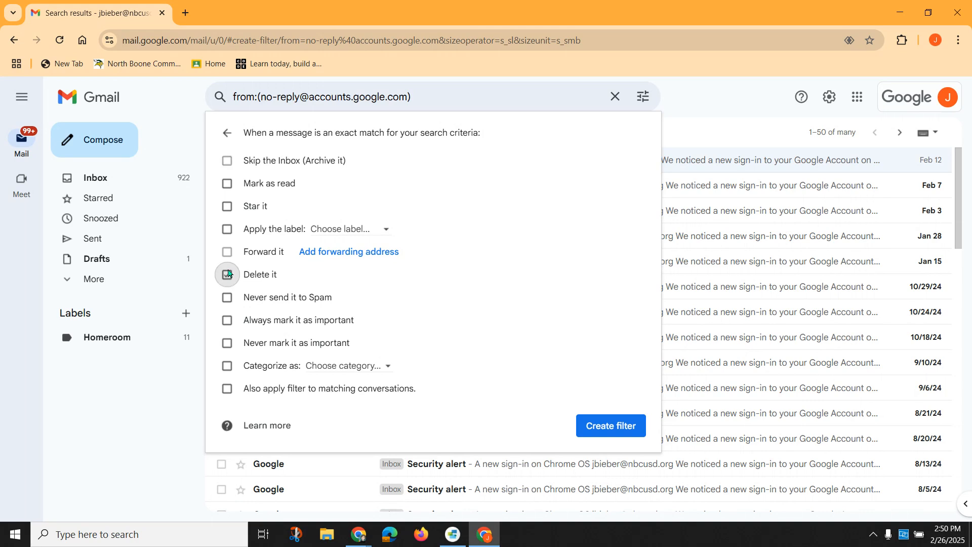
pyautogui.click(227, 389)
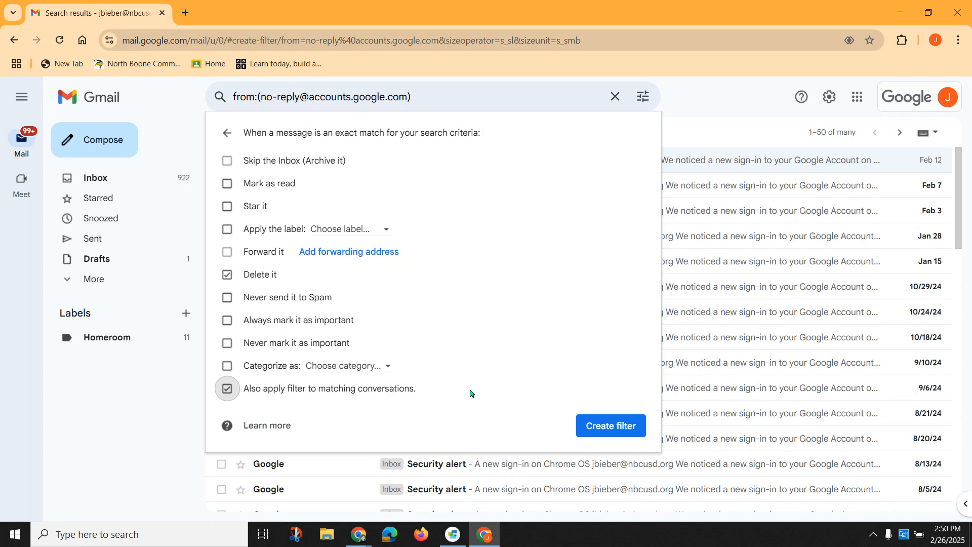
pyautogui.click(624, 426)
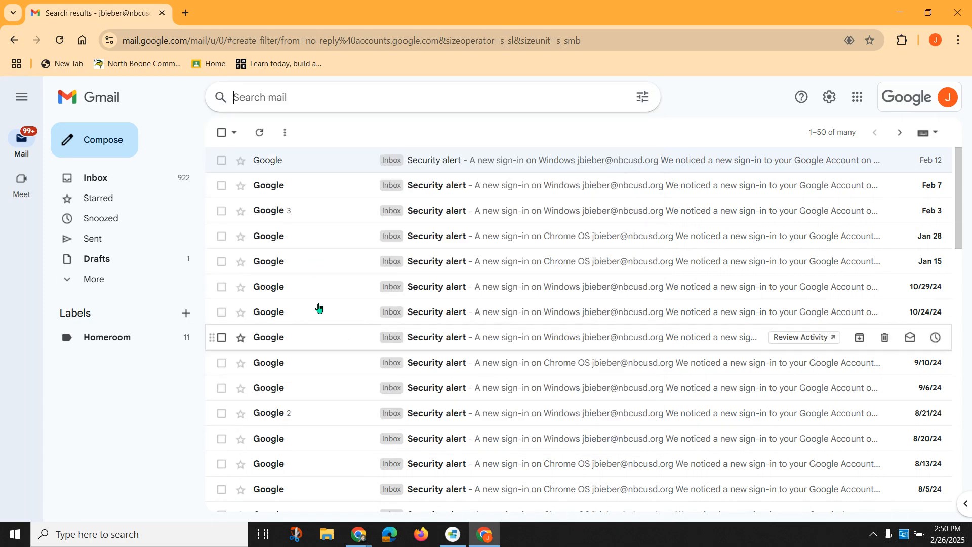
# Return to the inbox and look through the message list for remaining Google security alerts.
pyautogui.click(18, 152)
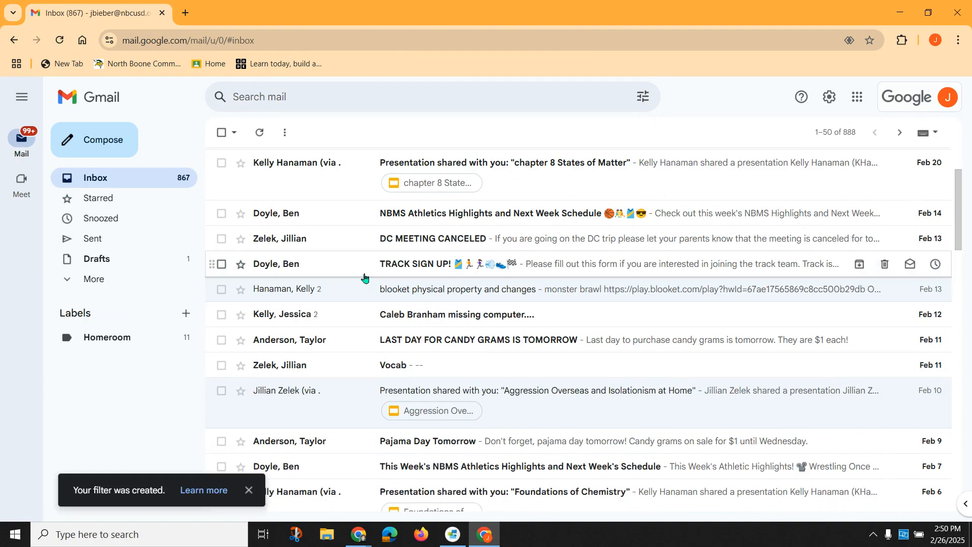
pyautogui.scroll(-10, 365, 278)
pyautogui.scroll(-4, 364, 277)
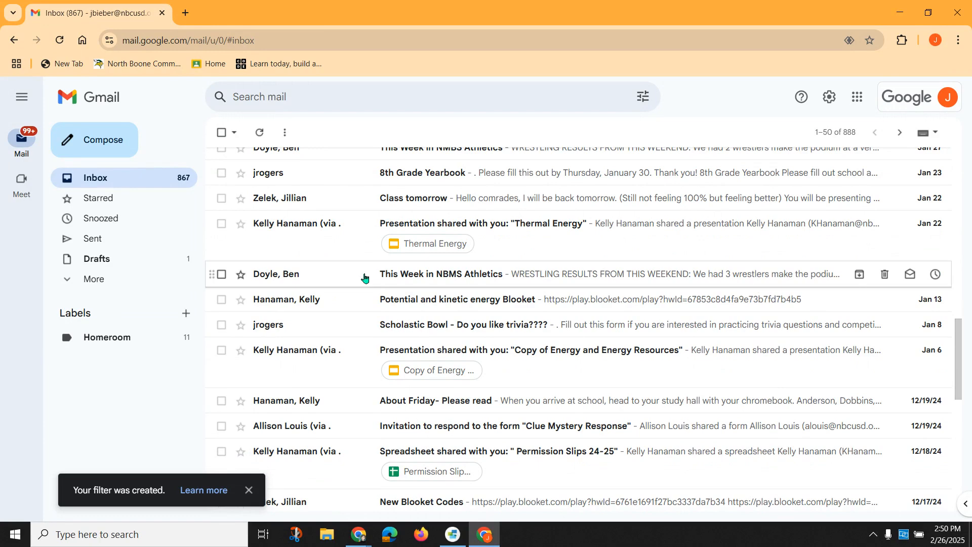
pyautogui.scroll(-5, 365, 278)
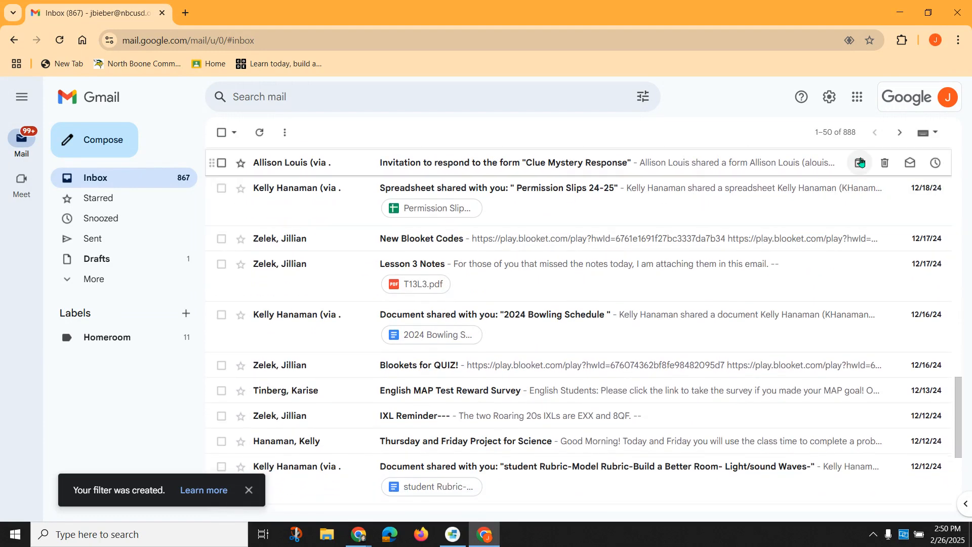
pyautogui.click(849, 139)
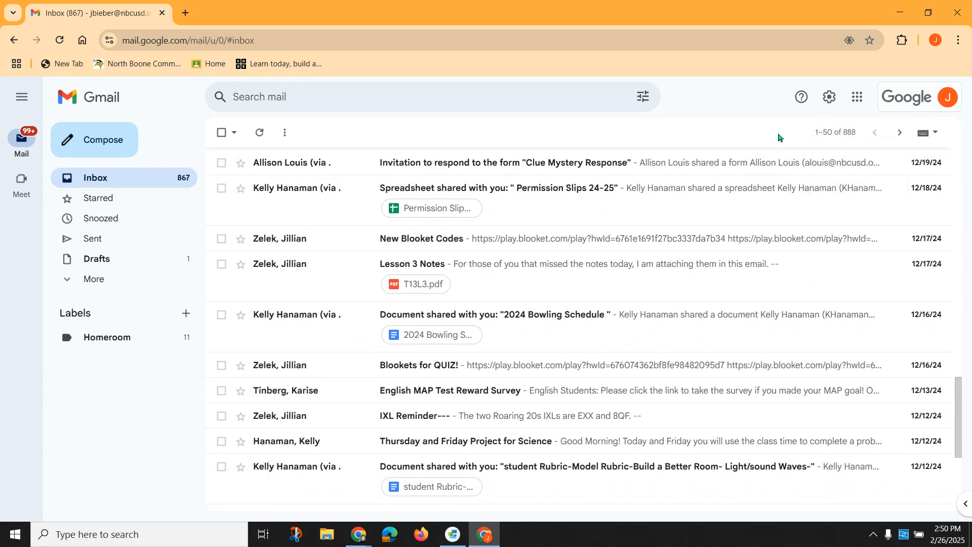
pyautogui.scroll(10, 557, 130)
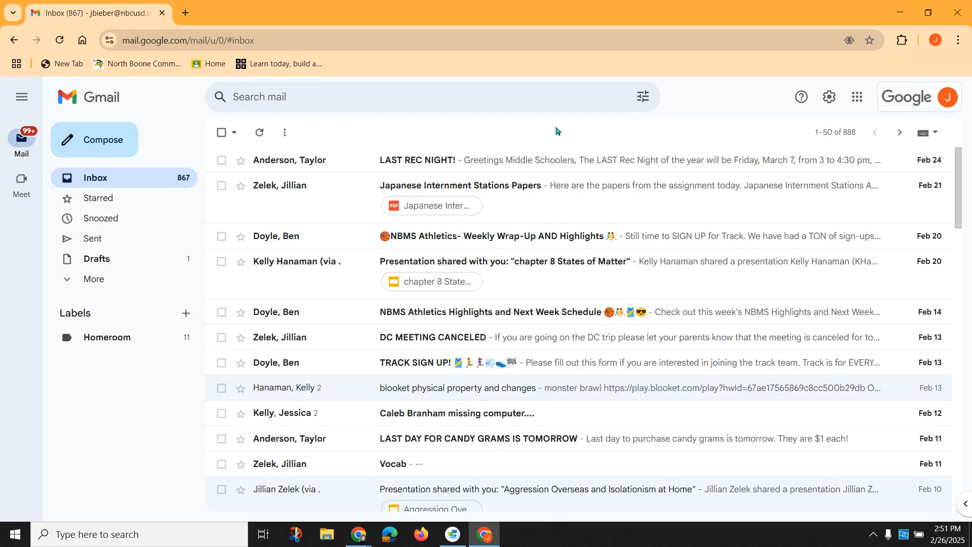